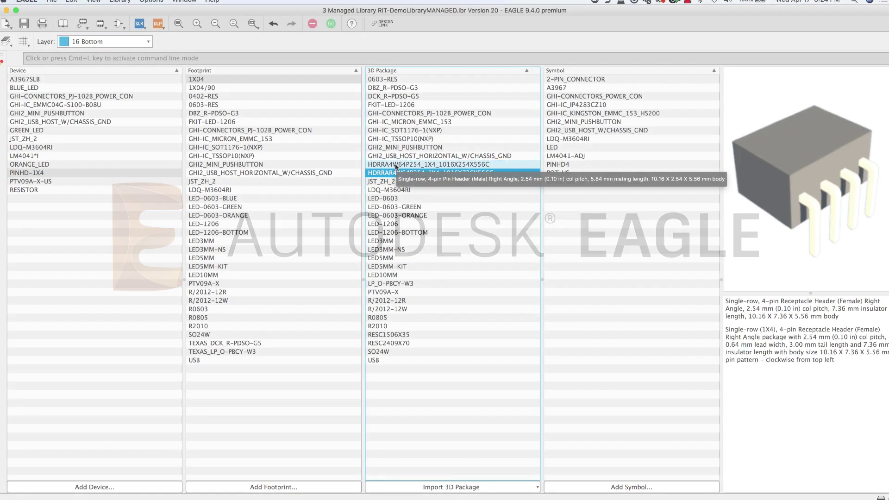
Open the LED5MM 3D package from the managed library for editing
{"action": "left_click", "coordinate": [397, 258]}
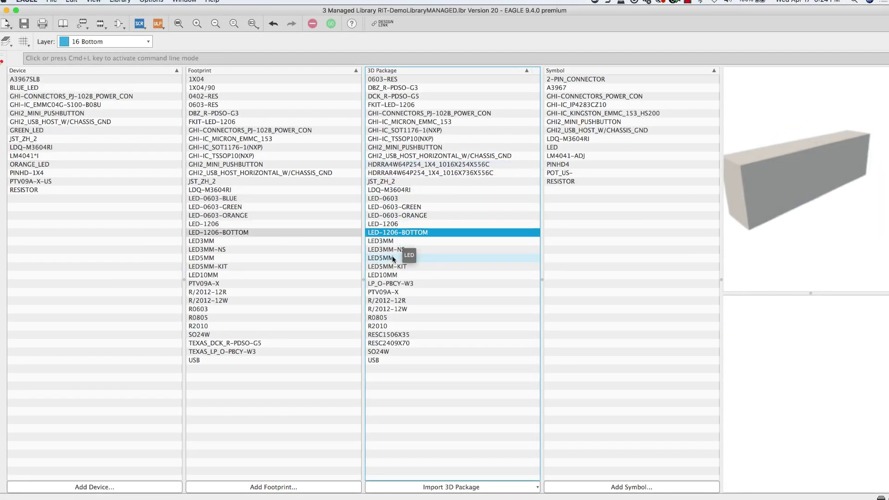
{"action": "right_click", "coordinate": [397, 259]}
{"action": "left_click", "coordinate": [402, 268]}
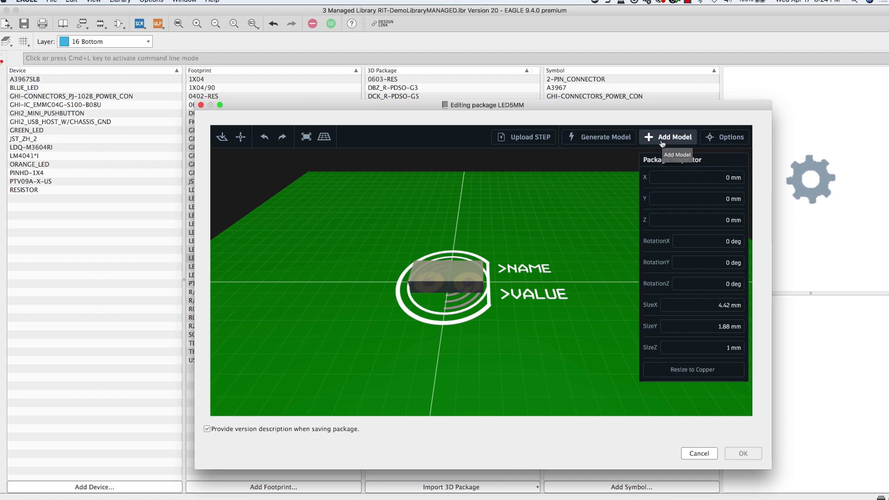
Attach the round red 5 mm LED model, found by searching 'led', to LED5MM
{"action": "left_click", "coordinate": [662, 142]}
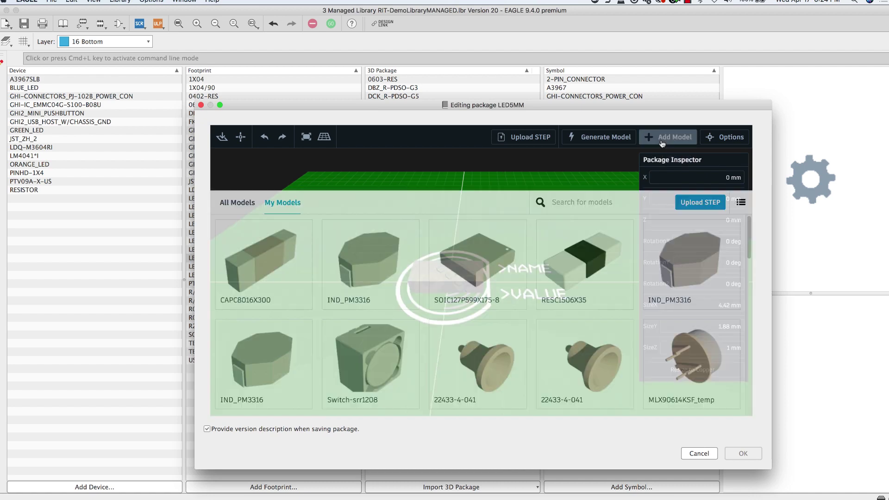
{"action": "type", "text": "led"}
{"action": "scroll", "coordinate": [481, 297], "scroll_direction": "down", "scroll_amount": 5}
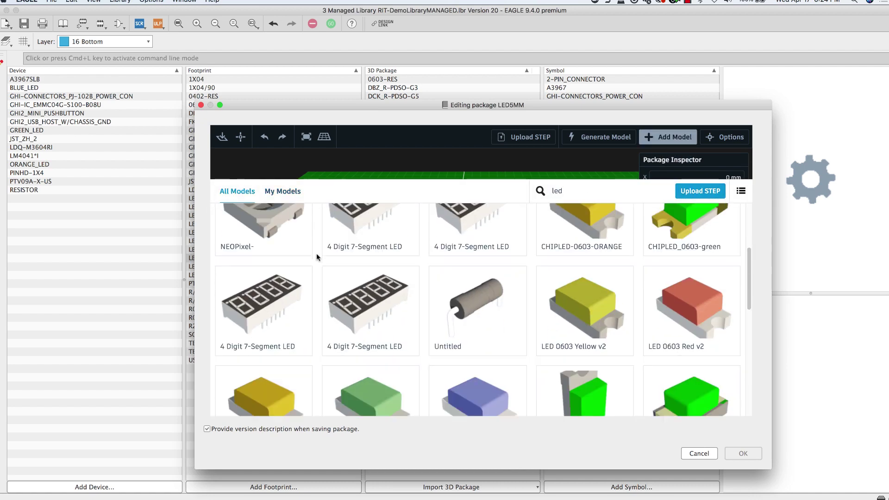
{"action": "left_click", "coordinate": [482, 276]}
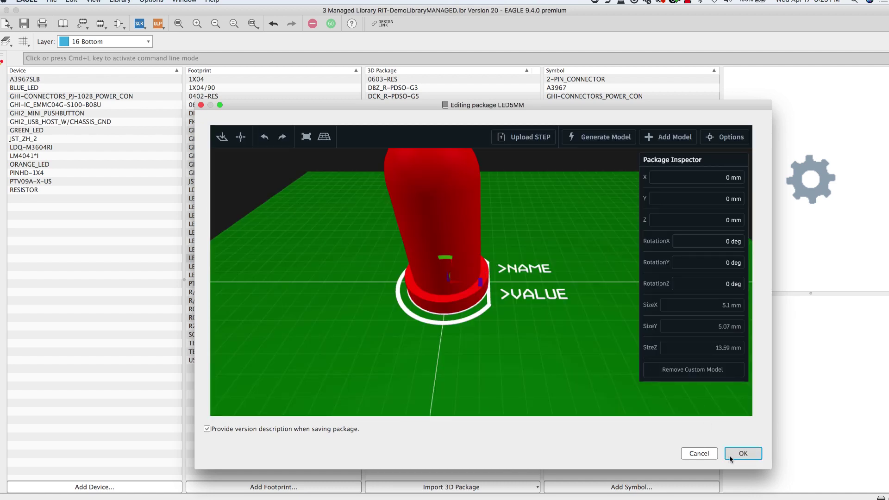
{"action": "left_click", "coordinate": [742, 454]}
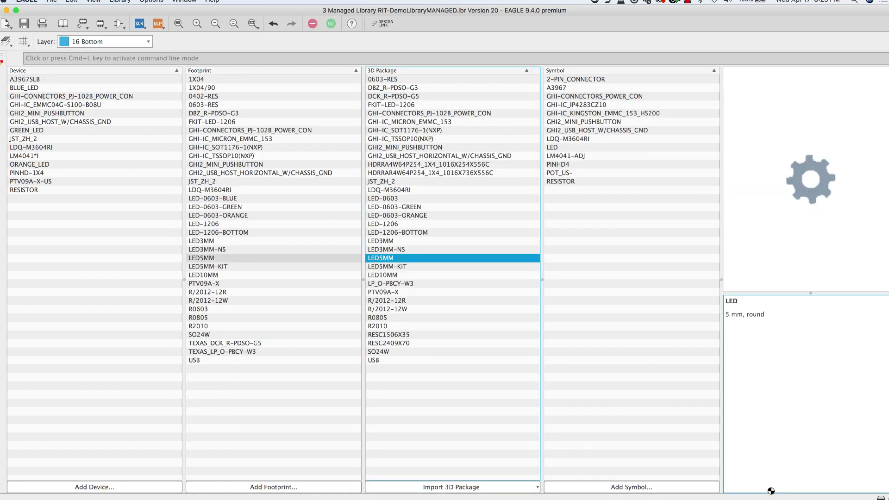
Publish the library edits as a new managed library version (Version 21)
{"action": "left_click", "coordinate": [120, 1]}
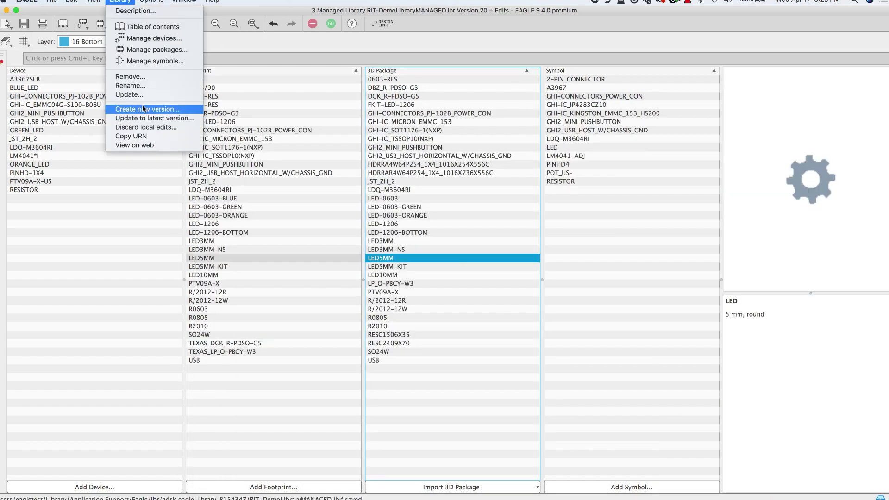
{"action": "left_click", "coordinate": [143, 108]}
{"action": "left_click", "coordinate": [187, 135]}
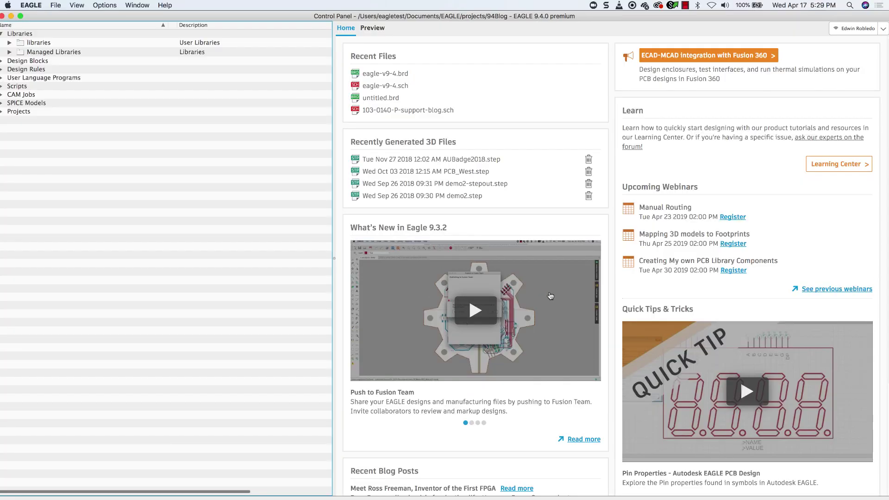
Bring the board editor forward and start a new Fusion 360 sync design
{"action": "left_click", "coordinate": [138, 5]}
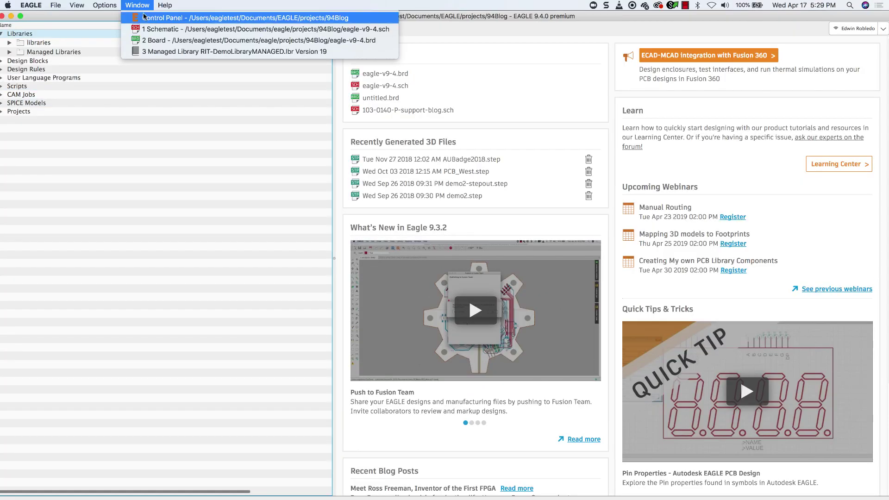
{"action": "left_click", "coordinate": [147, 41]}
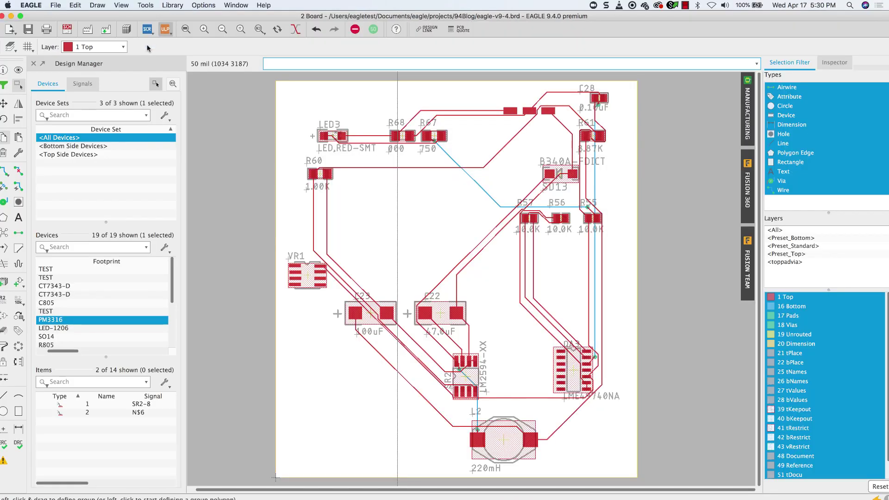
{"action": "left_click", "coordinate": [748, 185]}
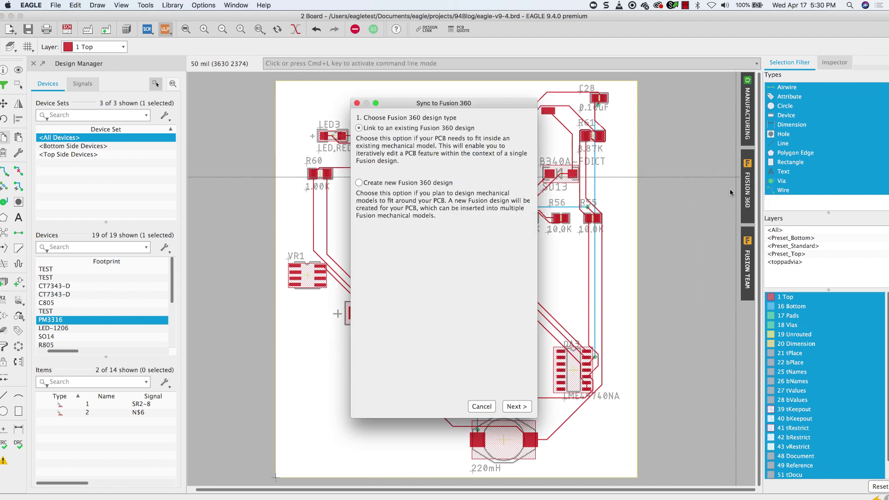
{"action": "left_click", "coordinate": [516, 406]}
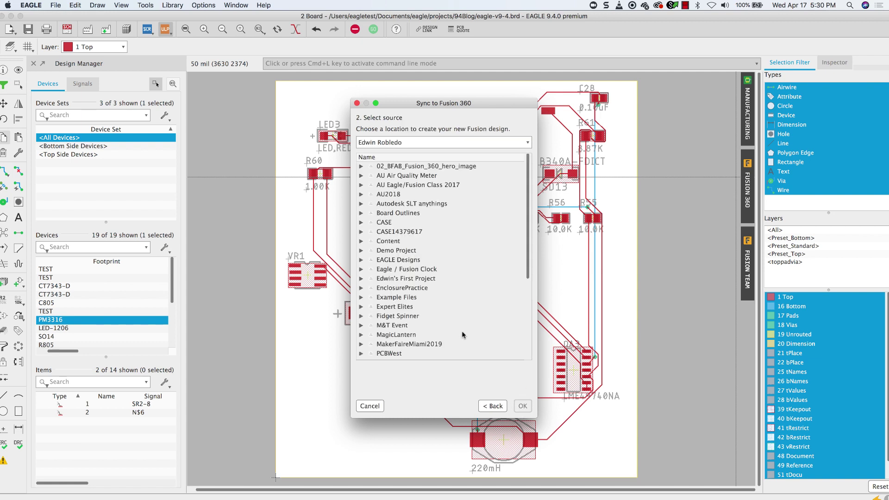
Place the design eagle-v9-4 in the eagle94 project and push it to Fusion 360
{"action": "left_click", "coordinate": [528, 255]}
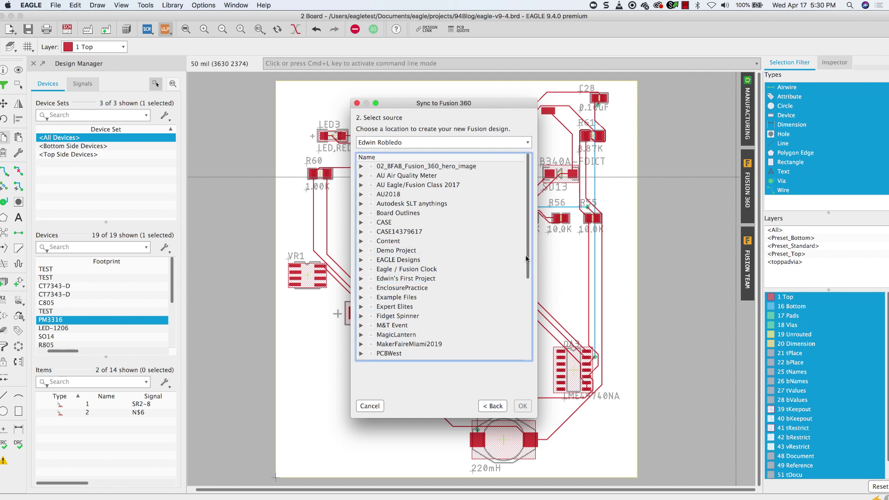
{"action": "scroll", "coordinate": [525, 287], "scroll_direction": "down", "scroll_amount": 5}
{"action": "left_click", "coordinate": [407, 355]}
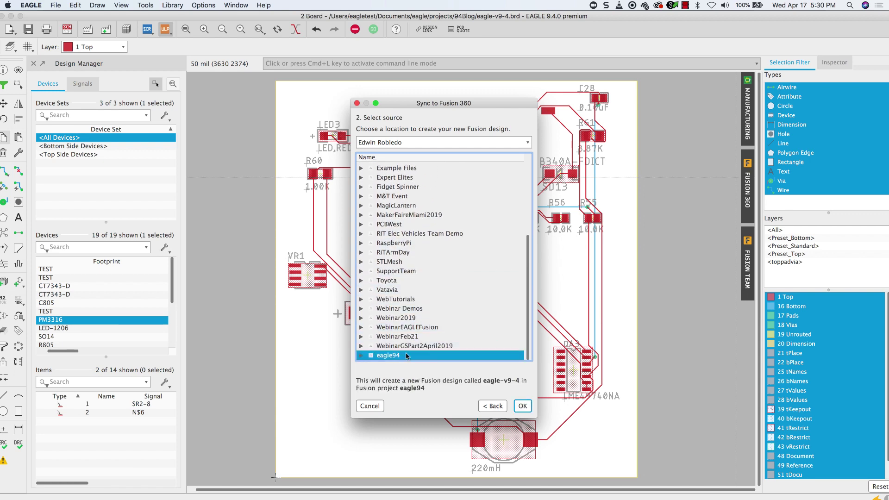
{"action": "left_click", "coordinate": [523, 407]}
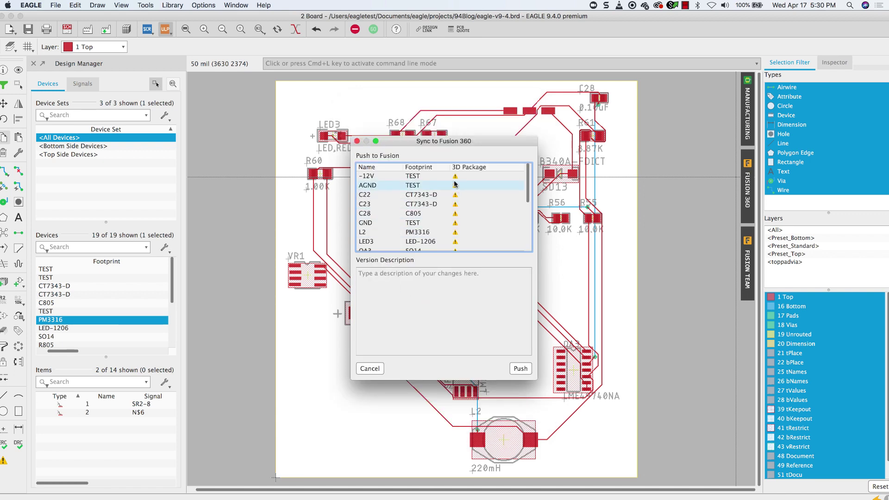
{"action": "left_click", "coordinate": [521, 368]}
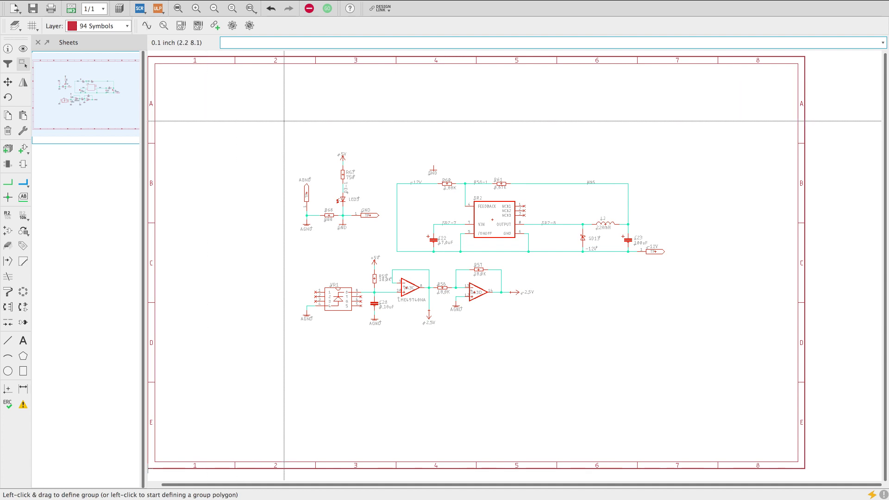
Start adding a custom 3D package for regulator SR2 from its part menu
{"action": "right_click", "coordinate": [493, 221]}
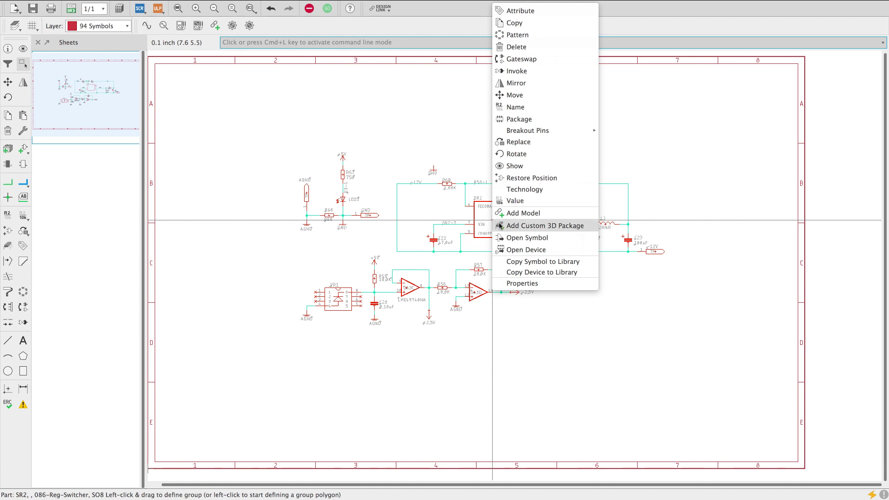
{"action": "left_click", "coordinate": [501, 226]}
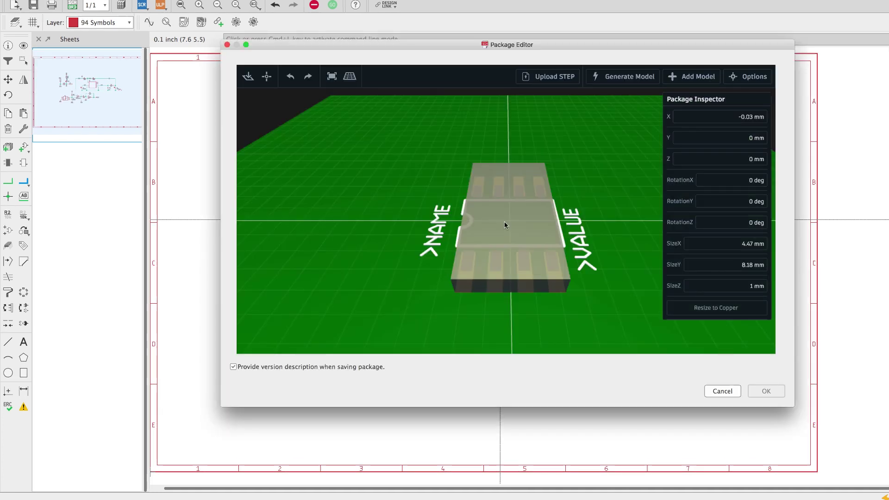
Open the SOIC, SOP model generator for the package
{"action": "left_click", "coordinate": [611, 79]}
{"action": "scroll", "coordinate": [326, 245], "scroll_direction": "down", "scroll_amount": 10}
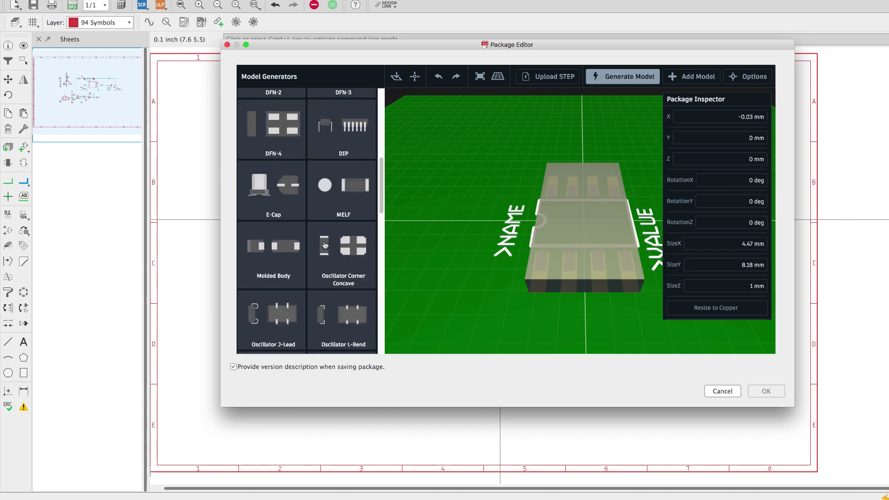
{"action": "scroll", "coordinate": [326, 245], "scroll_direction": "down", "scroll_amount": 3}
{"action": "left_click", "coordinate": [276, 181]}
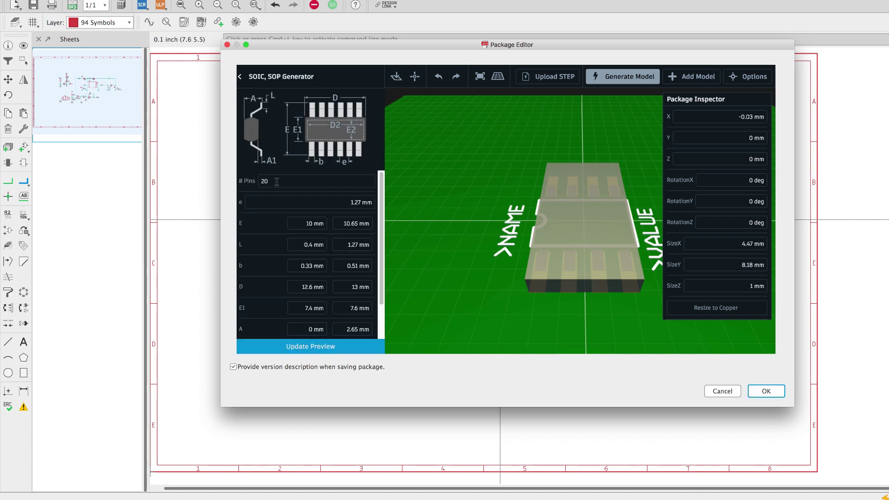
Enter the SOIC body dimensions 5.79, 6.2, 0.41, 0.35, 1.75 and 0.4
{"action": "key", "text": "Tab"}
{"action": "type", "text": "5.79"}
{"action": "key", "text": "Tab"}
{"action": "type", "text": "6.2"}
{"action": "key", "text": "Tab"}
{"action": "type", "text": "0.41"}
{"action": "key", "text": "Tab"}
{"action": "key", "text": "Tab"}
{"action": "key", "text": "Tab"}
{"action": "key", "text": "Tab"}
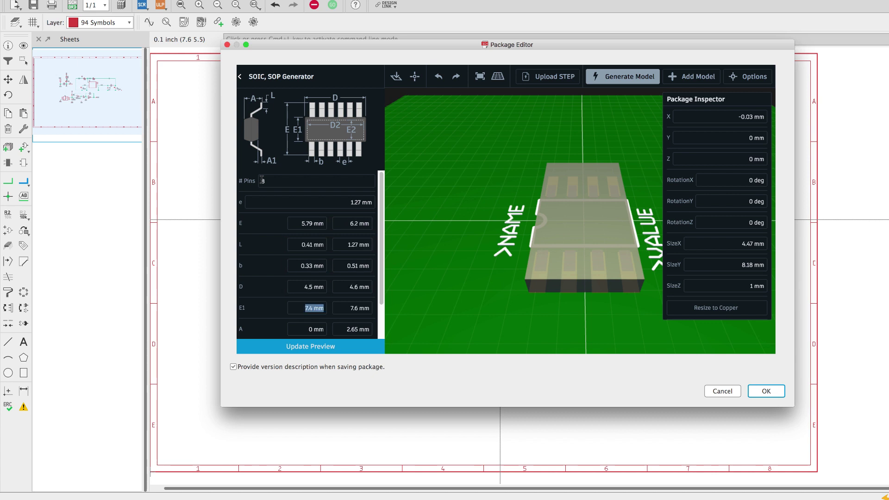
{"action": "type", "text": ".35"}
{"action": "key", "text": "Tab"}
{"action": "type", "text": "1.75"}
{"action": "key", "text": "Tab"}
{"action": "type", "text": "0.4"}
{"action": "key", "text": "Tab"}
{"action": "type", "text": "0.4"}
Preview the 8-pin SOIC model and save it as SR2's 3D package
{"action": "left_click", "coordinate": [313, 347]}
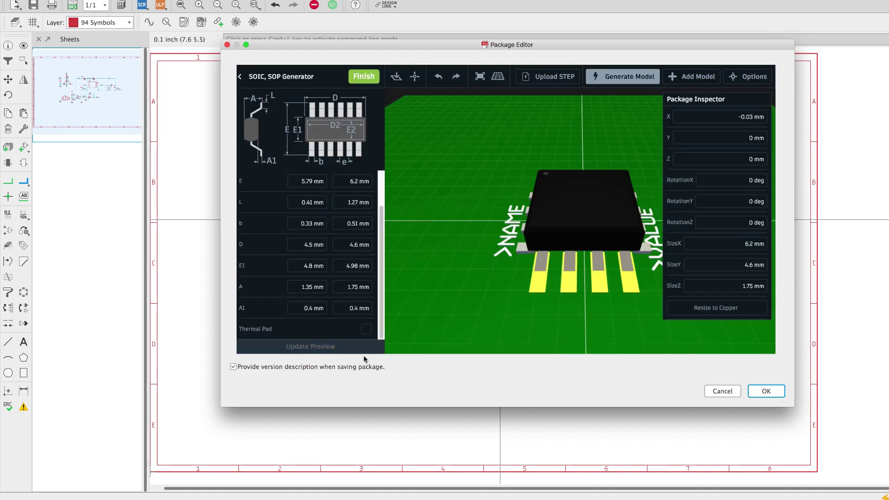
{"action": "left_click", "coordinate": [766, 391]}
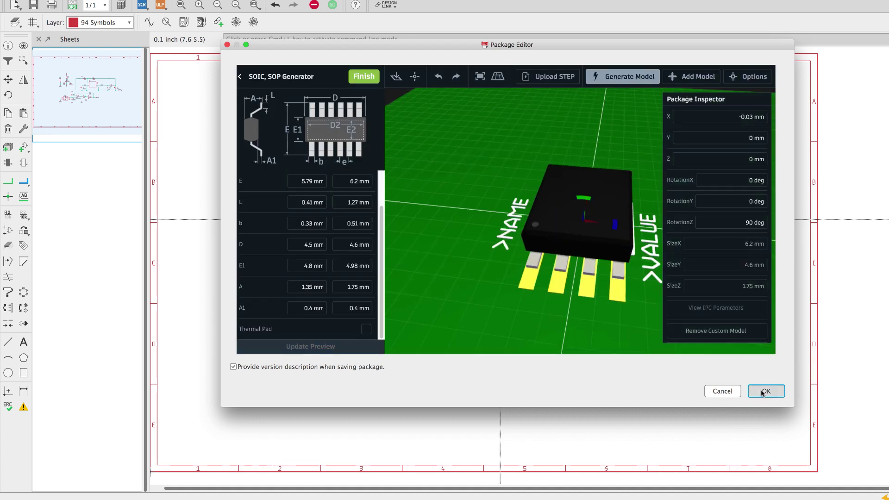
{"action": "left_click", "coordinate": [811, 462]}
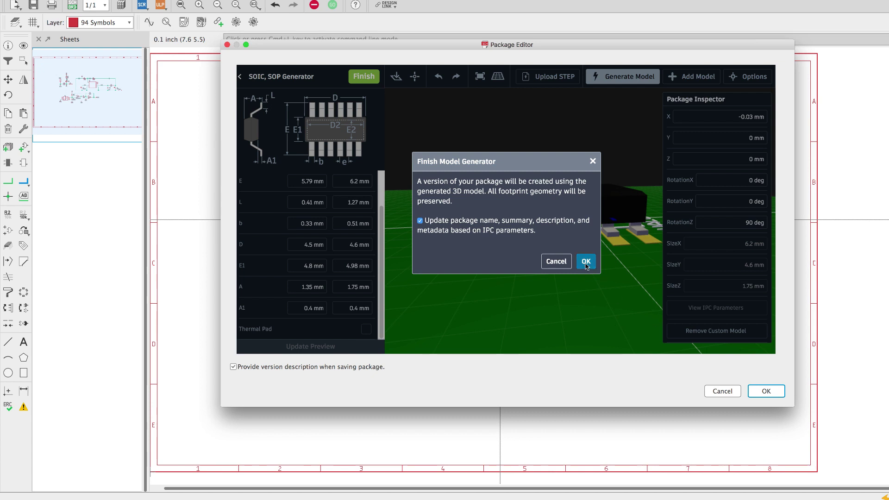
{"action": "left_click", "coordinate": [586, 261]}
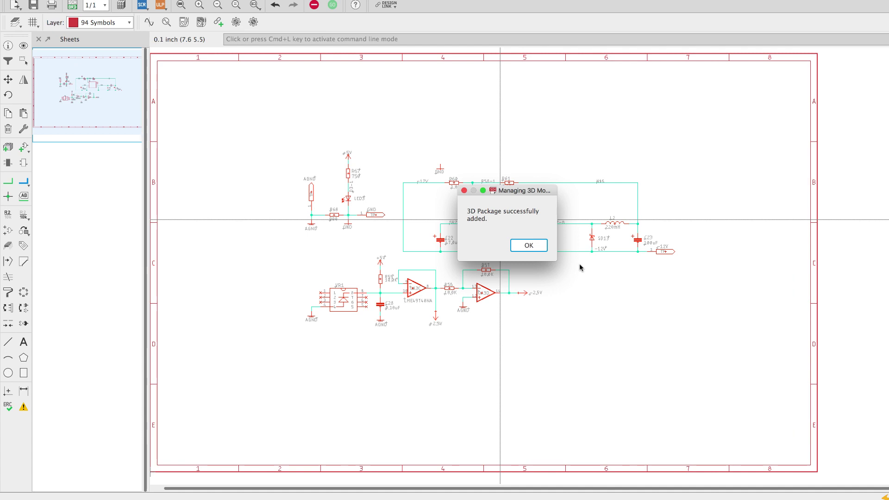
Dismiss the success message and start a custom 3D package for capacitor C28
{"action": "left_click", "coordinate": [529, 246]}
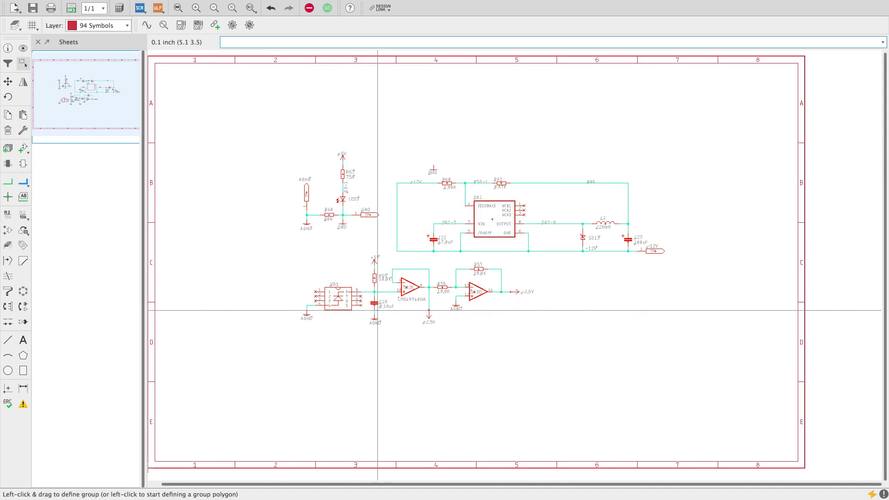
{"action": "right_click", "coordinate": [375, 304]}
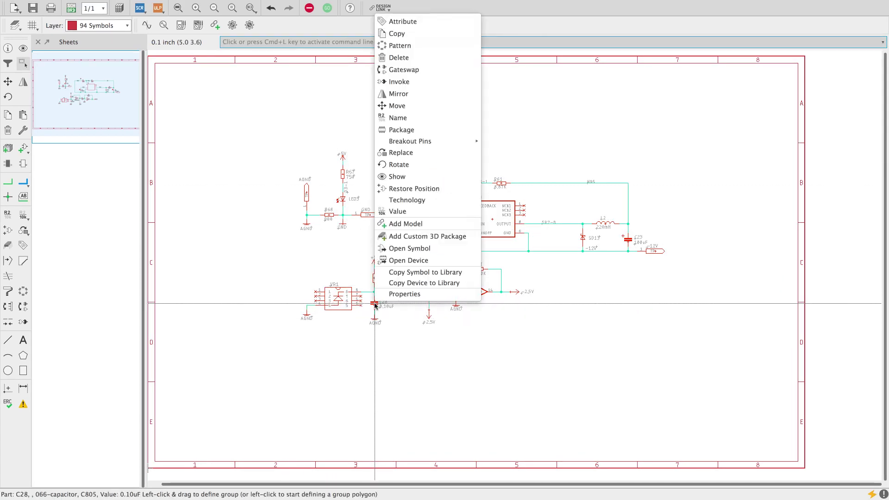
{"action": "left_click", "coordinate": [403, 237]}
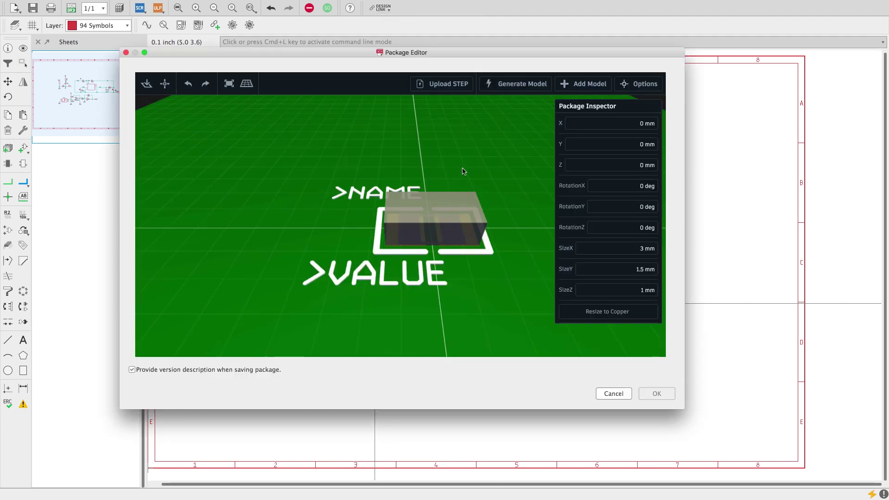
Attach an 0805 3D model from the library search '0805' and save C28's package
{"action": "left_click", "coordinate": [584, 83]}
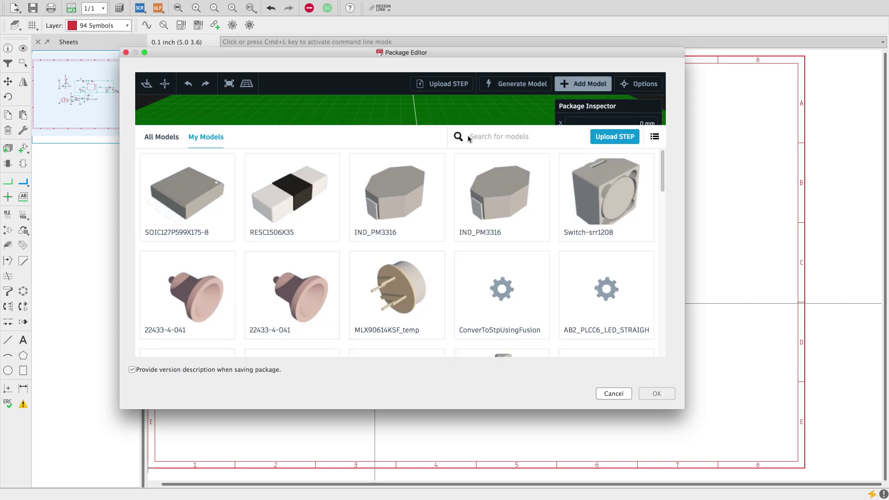
{"action": "left_click", "coordinate": [493, 137]}
{"action": "type", "text": "0805"}
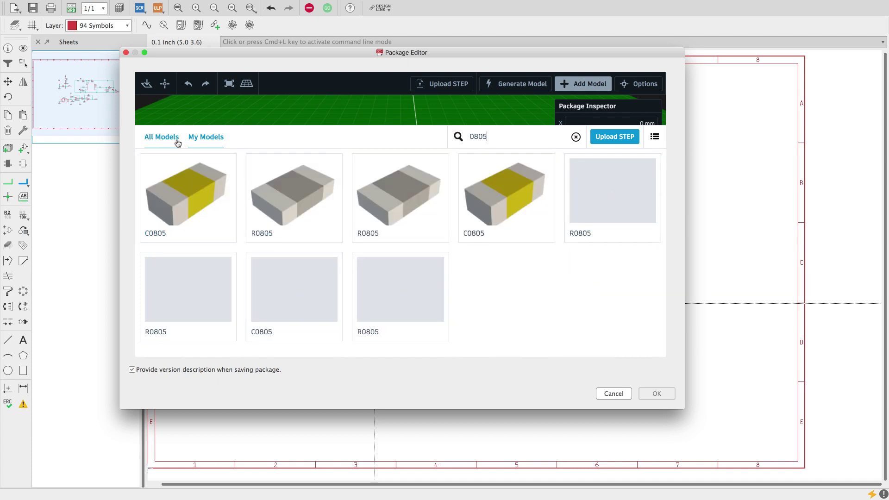
{"action": "left_click", "coordinate": [190, 187]}
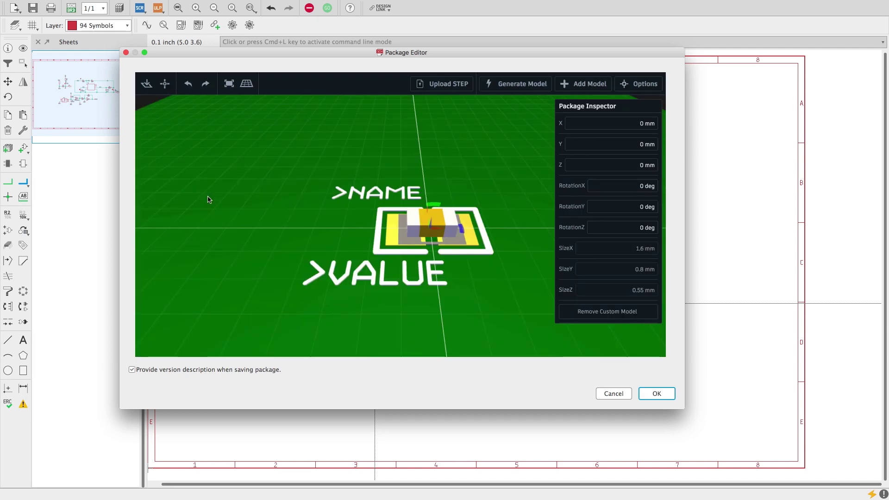
{"action": "left_click", "coordinate": [584, 91]}
{"action": "scroll", "coordinate": [397, 217], "scroll_direction": "down", "scroll_amount": 3}
{"action": "left_click", "coordinate": [397, 211]}
{"action": "key", "text": "Return"}
{"action": "key", "text": "Return"}
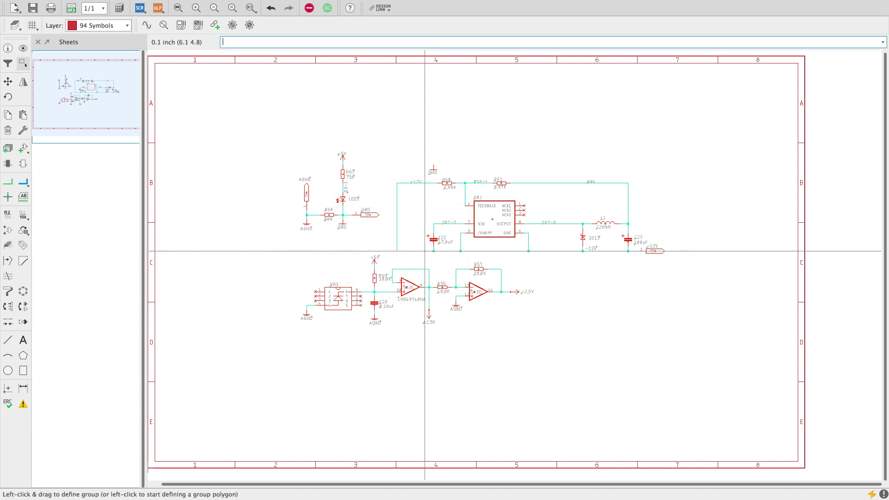
Switch from the schematic to the eagle-v9-4.brd board layout
{"action": "left_click", "coordinate": [71, 7]}
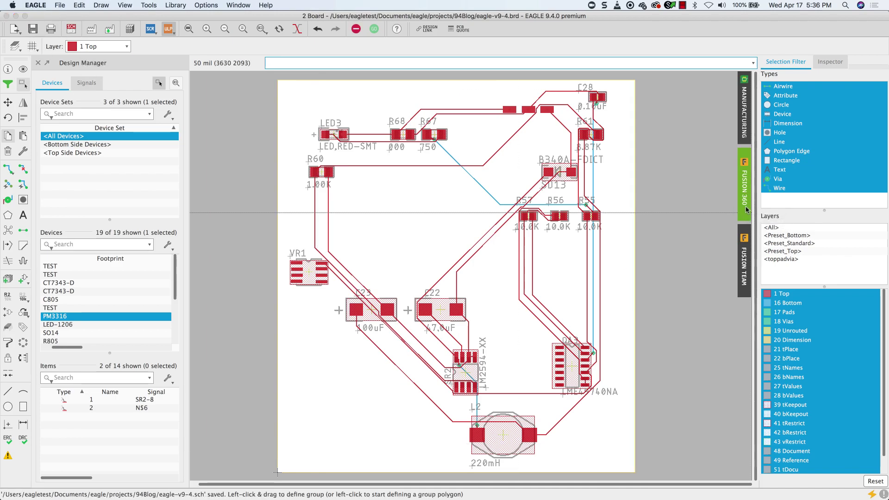
{"action": "left_click", "coordinate": [520, 364]}
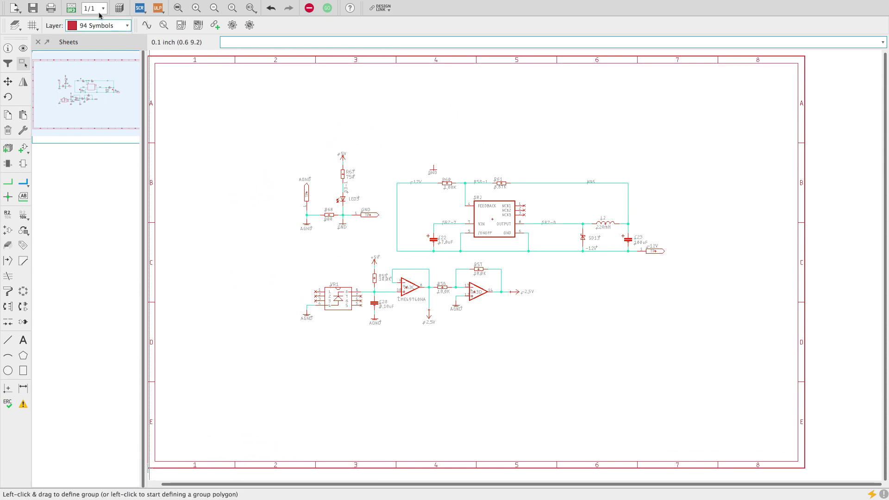
{"action": "left_click", "coordinate": [75, 12]}
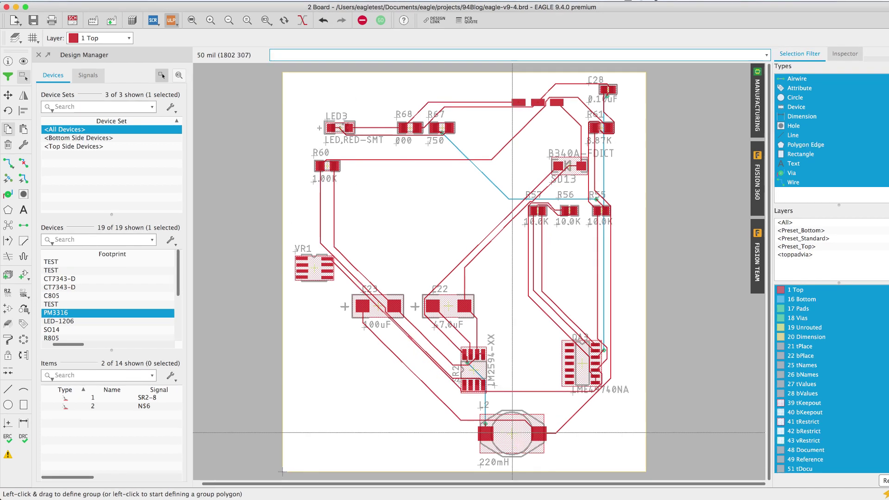
Start L2's custom 3D package and upload the IND_PM3316.step model
{"action": "right_click", "coordinate": [502, 435]}
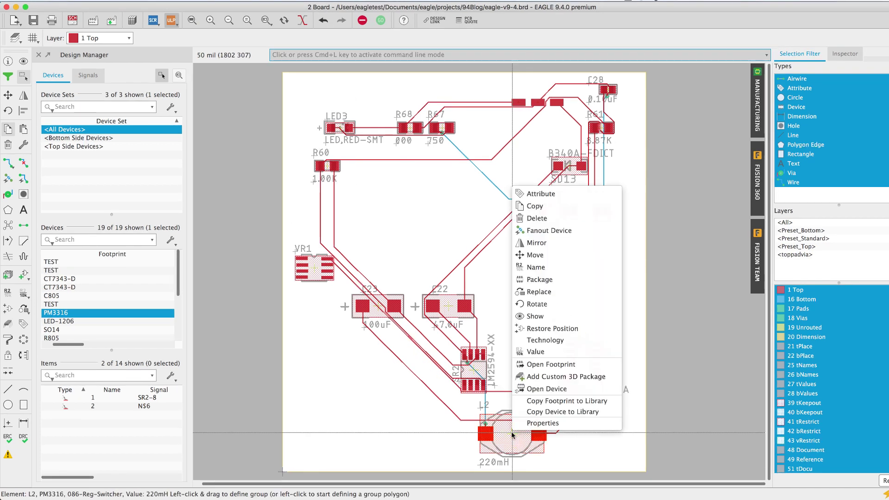
{"action": "left_click", "coordinate": [551, 377]}
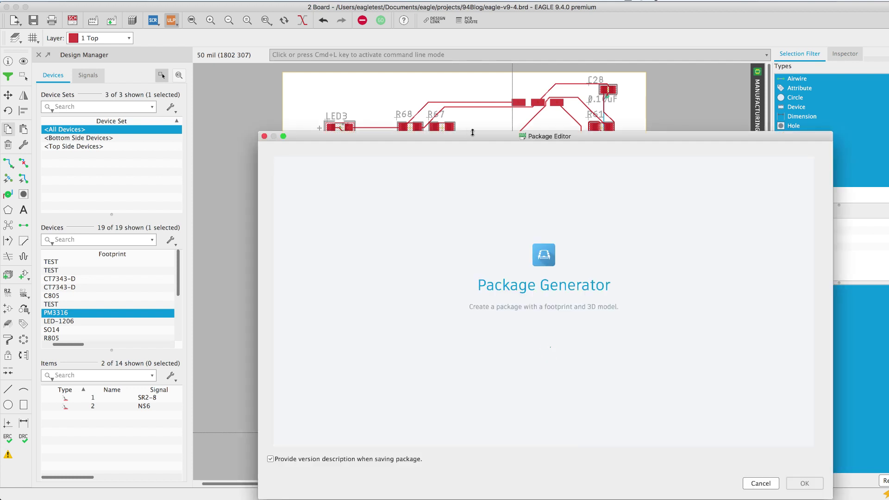
{"action": "left_click_drag", "start_coordinate": [485, 137], "coordinate": [448, 74]}
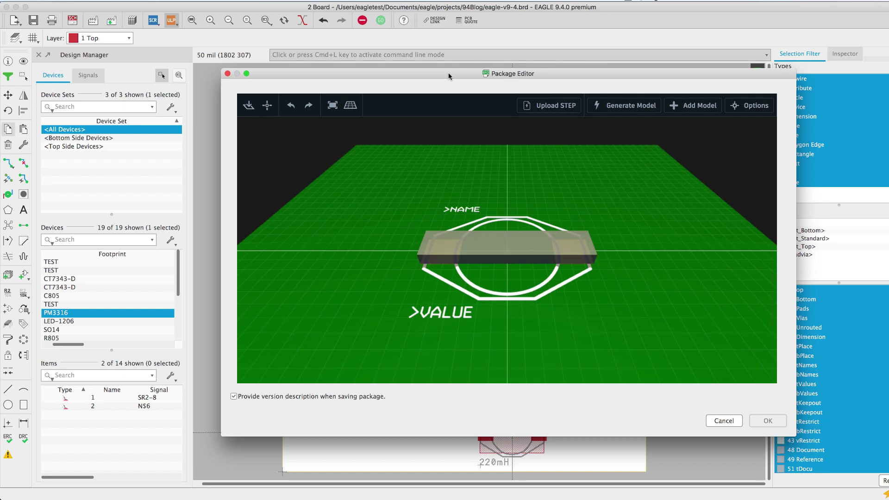
{"action": "left_click", "coordinate": [552, 107]}
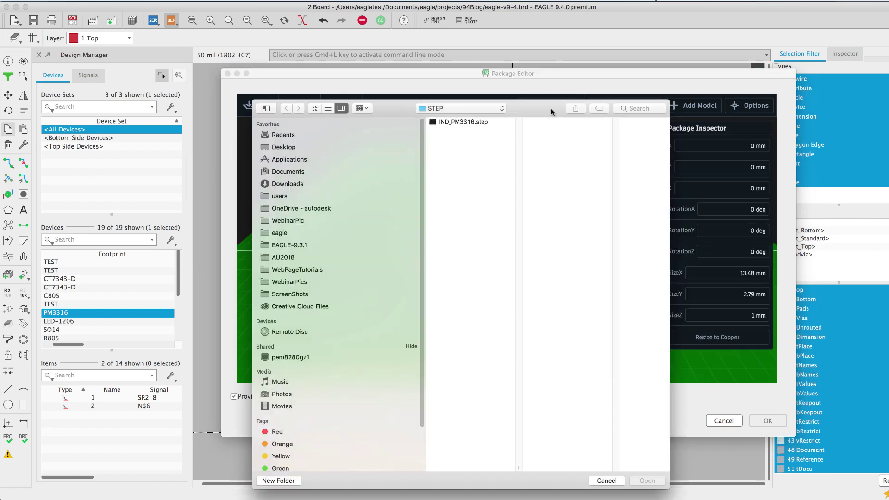
{"action": "left_click", "coordinate": [463, 122]}
{"action": "left_click", "coordinate": [647, 481]}
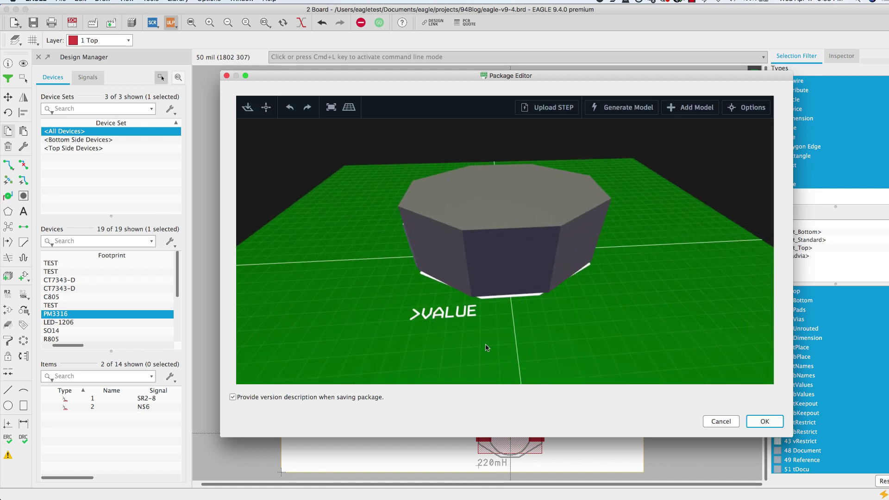
Hide the board to inspect the inductor model, then save the new package version
{"action": "left_click", "coordinate": [746, 107]}
{"action": "left_click", "coordinate": [336, 210]}
{"action": "left_click_drag", "start_coordinate": [352, 289], "coordinate": [334, 337]}
{"action": "left_click", "coordinate": [747, 107]}
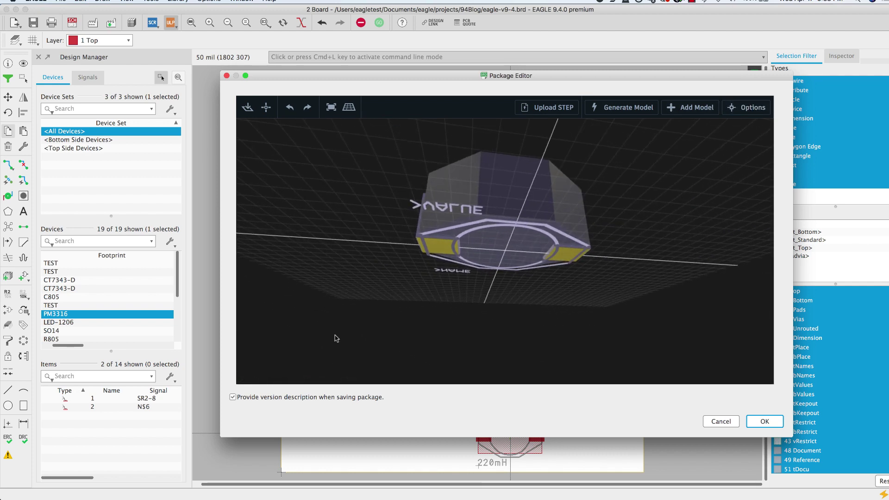
{"action": "left_click", "coordinate": [764, 421]}
{"action": "left_click", "coordinate": [801, 484]}
Select the three R1206 resistors R60, R61 and R67 in the Design Manager
{"action": "scroll", "coordinate": [103, 292], "scroll_direction": "down", "scroll_amount": 3}
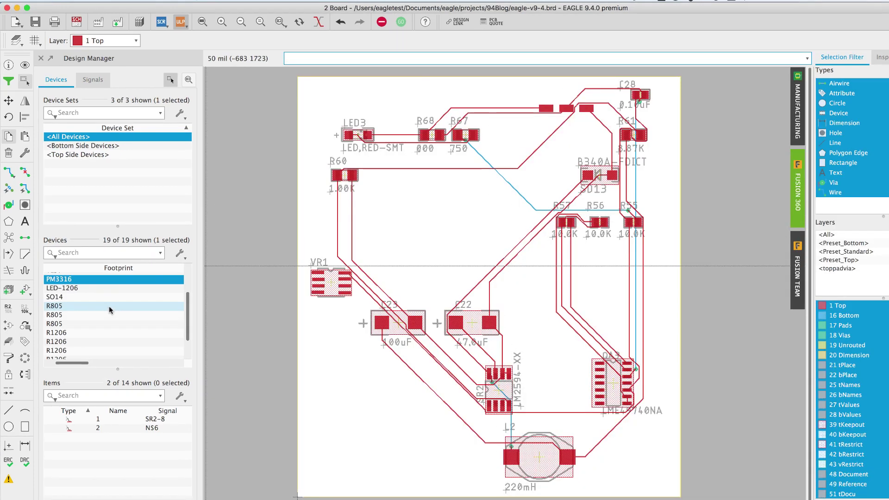
{"action": "left_click", "coordinate": [81, 301]}
{"action": "scroll", "coordinate": [86, 317], "scroll_direction": "down", "scroll_amount": 2}
{"action": "left_click", "coordinate": [74, 305]}
{"action": "left_click", "coordinate": [74, 318], "text": "shift"}
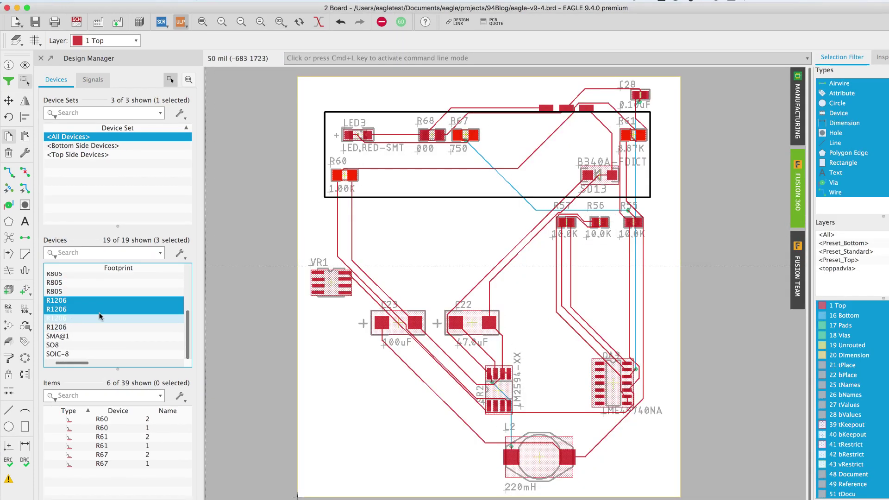
Replace the selected resistors with R-US_R1206 from the rcl library's R-US_ devices
{"action": "left_click", "coordinate": [852, 465]}
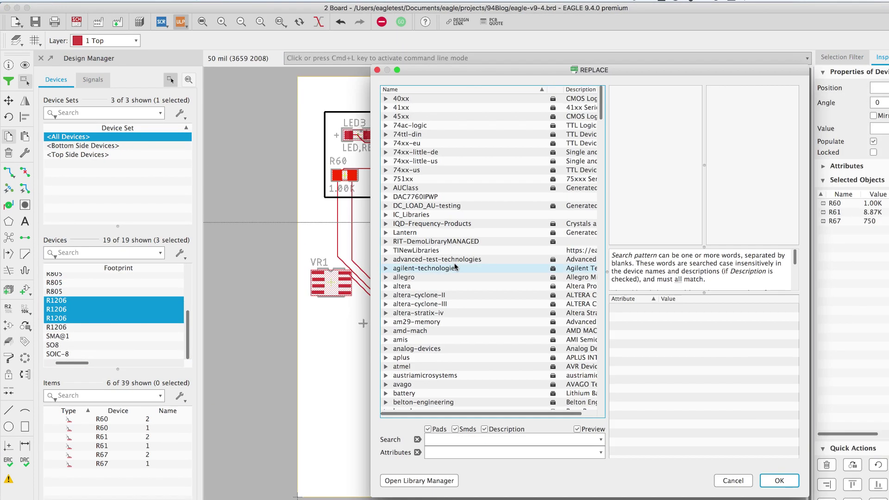
{"action": "double_click", "coordinate": [397, 279]}
{"action": "double_click", "coordinate": [406, 306]}
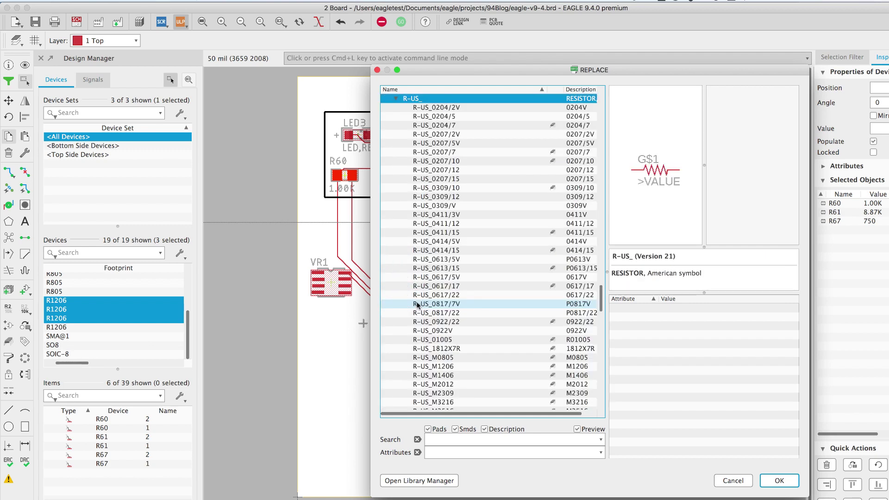
{"action": "scroll", "coordinate": [416, 306], "scroll_direction": "down", "scroll_amount": 8}
{"action": "left_click", "coordinate": [426, 333]}
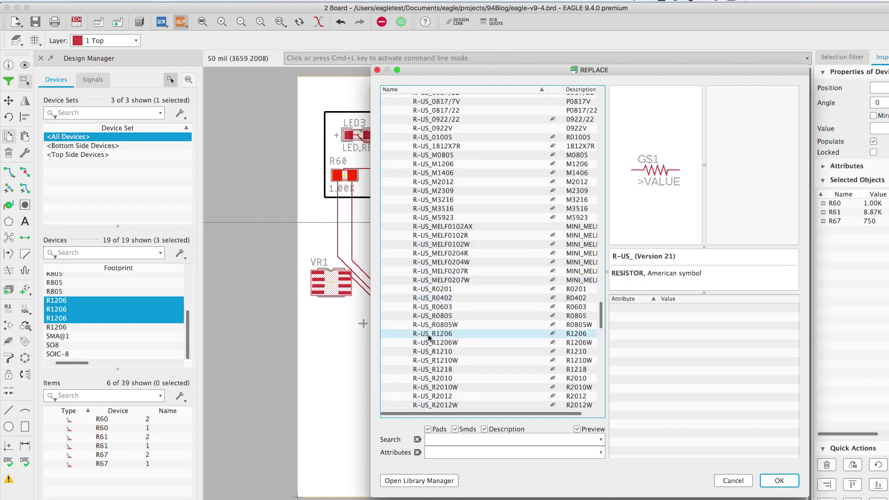
{"action": "left_click", "coordinate": [780, 482]}
Accept both library update prompts for the resistor swap
{"action": "left_click_drag", "start_coordinate": [775, 388], "coordinate": [573, 347]}
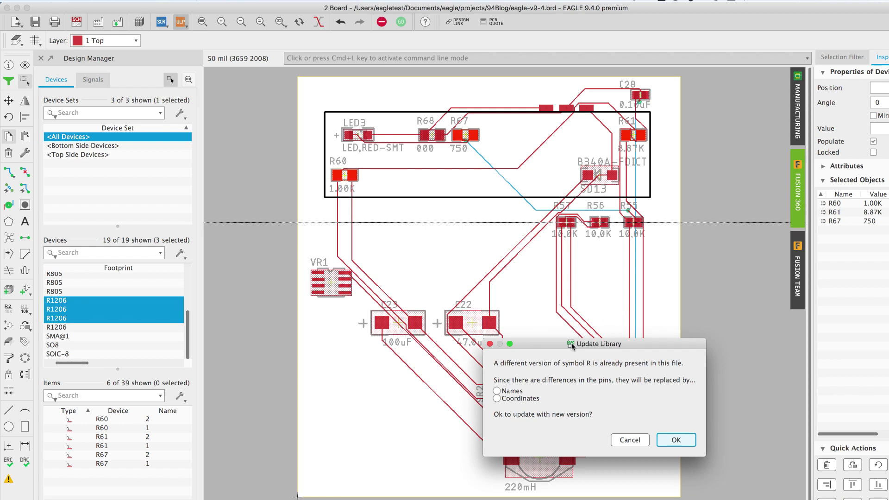
{"action": "left_click", "coordinate": [684, 442]}
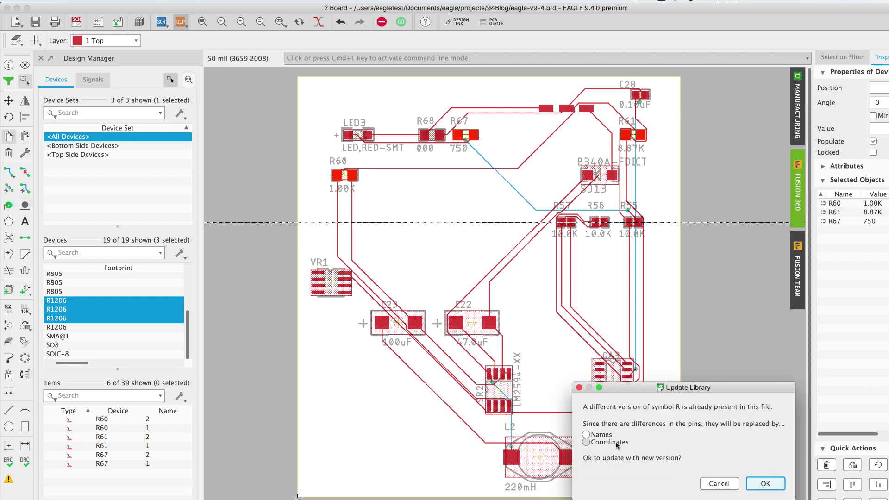
{"action": "left_click", "coordinate": [766, 484]}
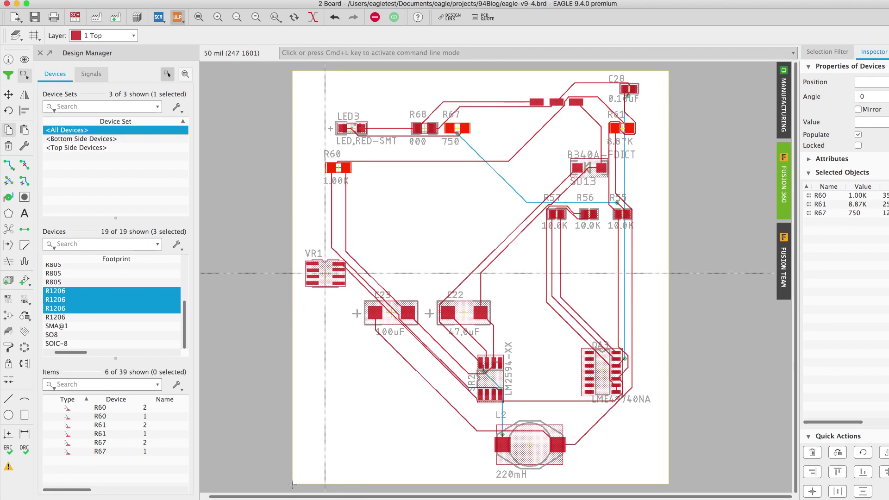
{"action": "double_click", "coordinate": [350, 272]}
Create a custom 3D package for VR1 using the SOIC8-4.9X6.0 model found by searching 'soic8'
{"action": "left_click", "coordinate": [540, 406]}
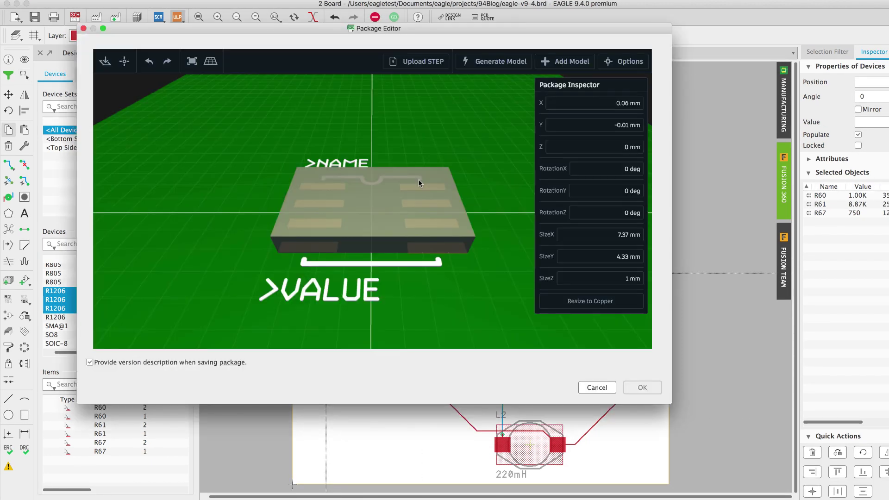
{"action": "left_click", "coordinate": [565, 62]}
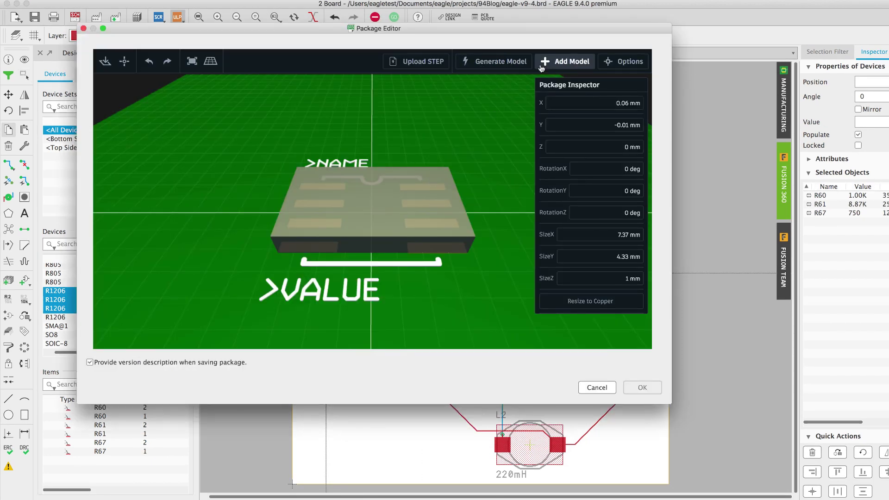
{"action": "type", "text": "soic"}
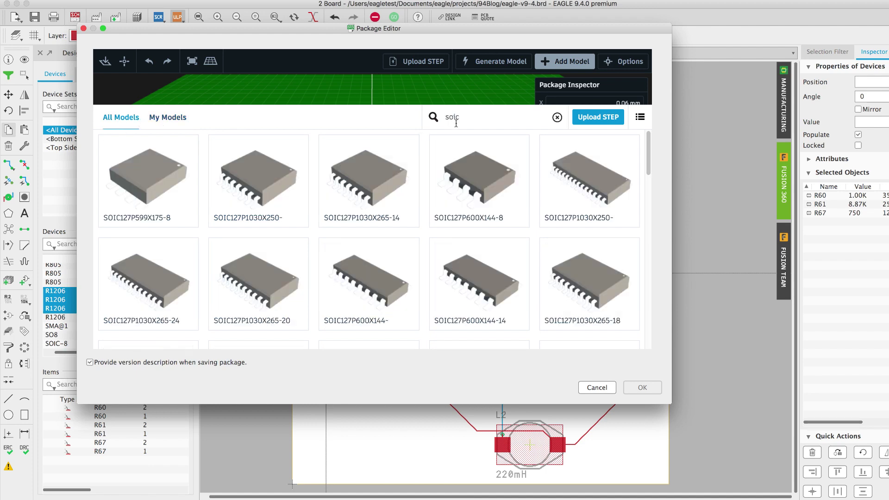
{"action": "scroll", "coordinate": [308, 218], "scroll_direction": "down", "scroll_amount": 3}
{"action": "type", "text": "8"}
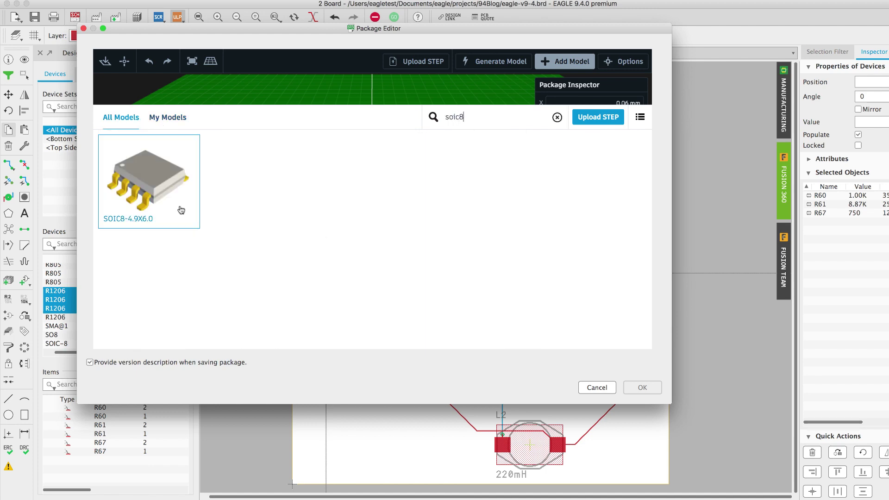
{"action": "left_click", "coordinate": [179, 215]}
{"action": "left_click", "coordinate": [642, 387]}
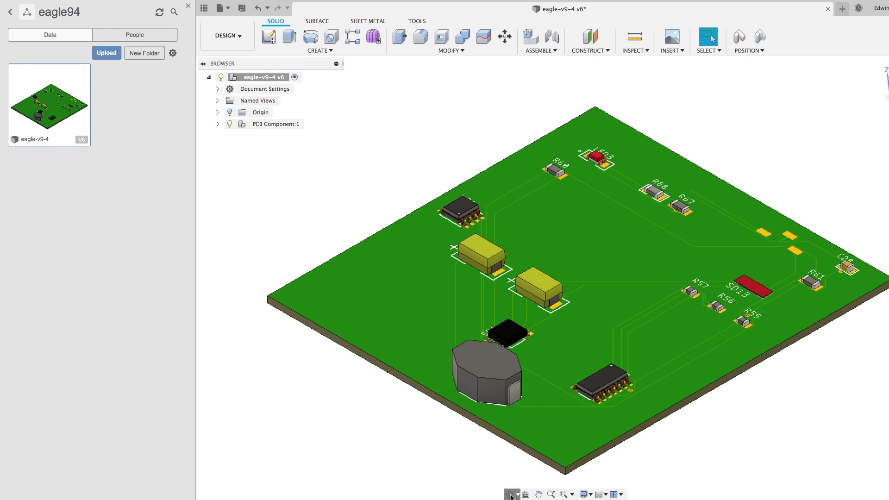
Orbit the eagle-v9-4 3D board toward a top-down view to inspect the part models
{"action": "left_click_drag", "start_coordinate": [619, 306], "coordinate": [642, 325]}
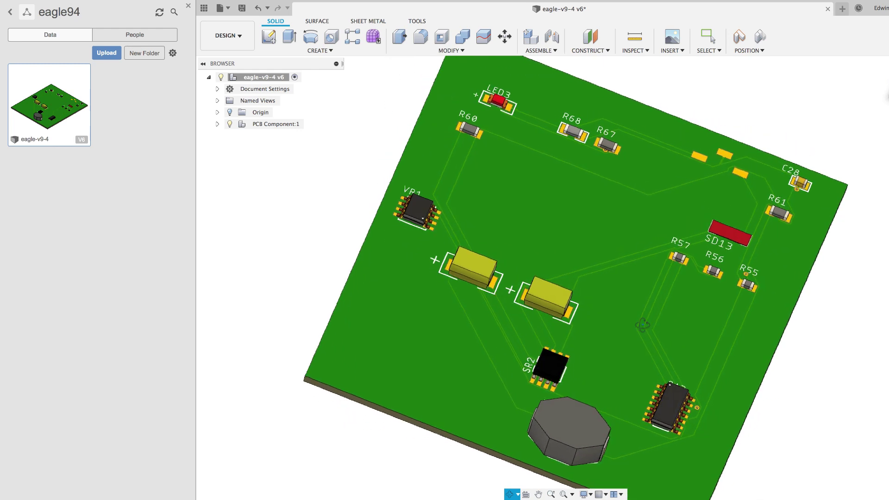